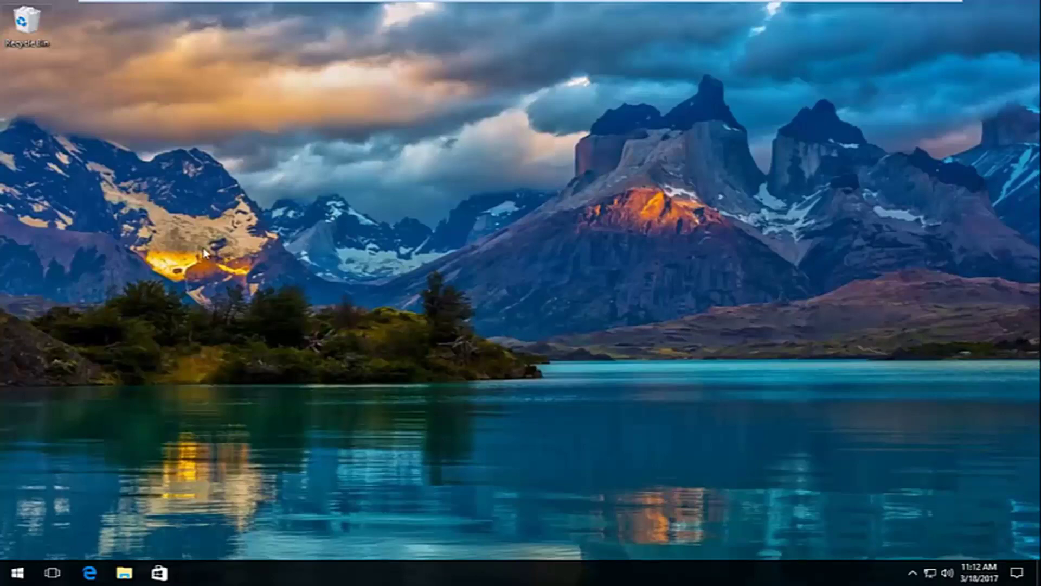
Step: Search the Start menu for 'device manager' and launch the Device Manager result
left_click(17, 573)
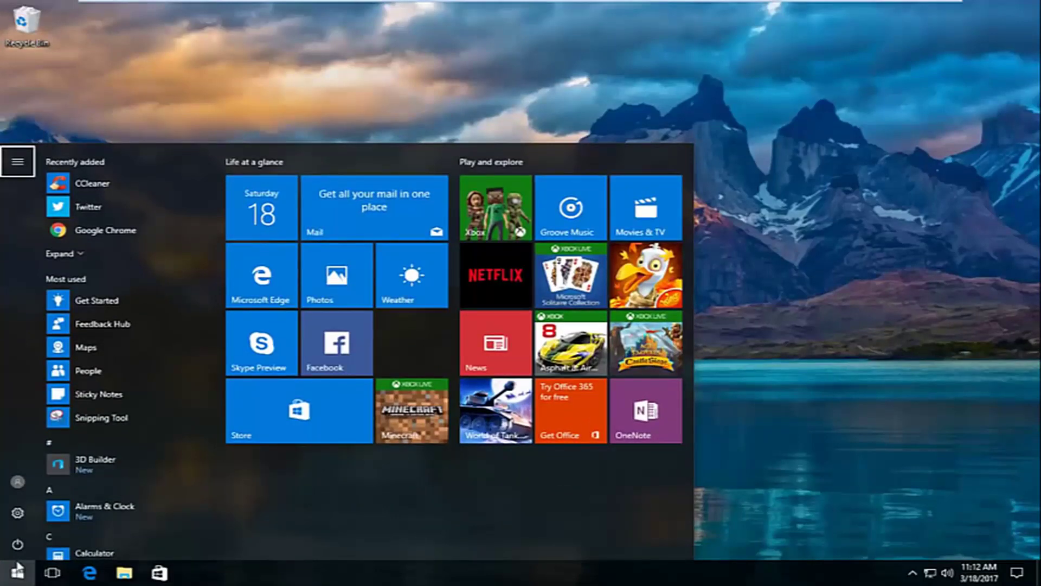
left_click(16, 571)
left_click(11, 575)
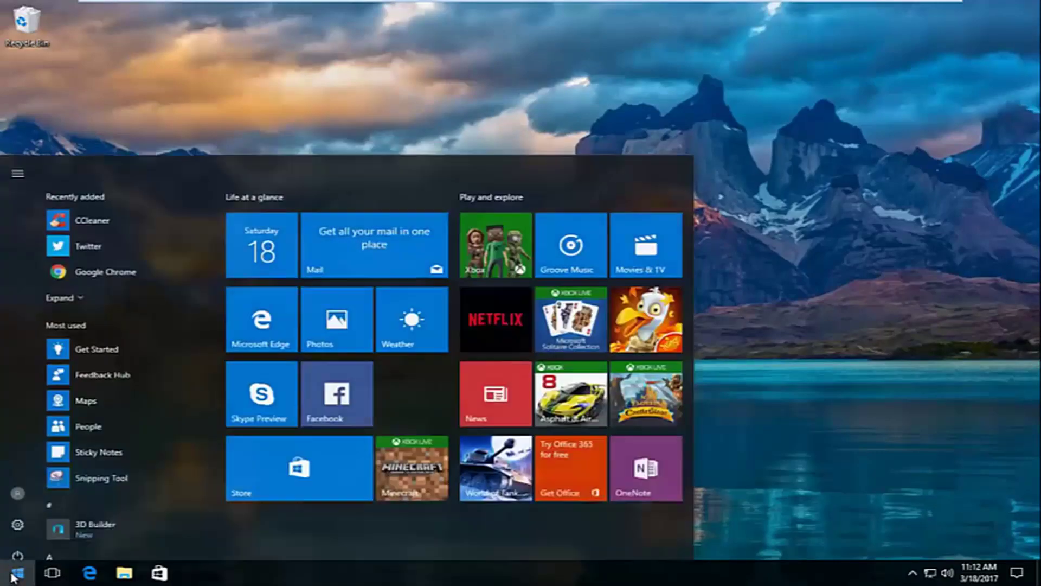
type("d")
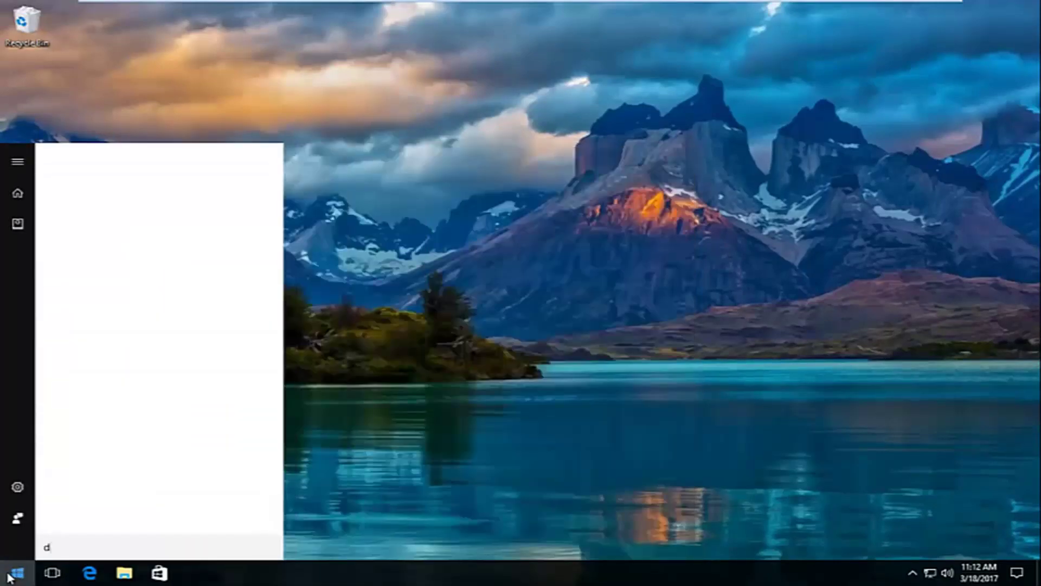
type("evice manager")
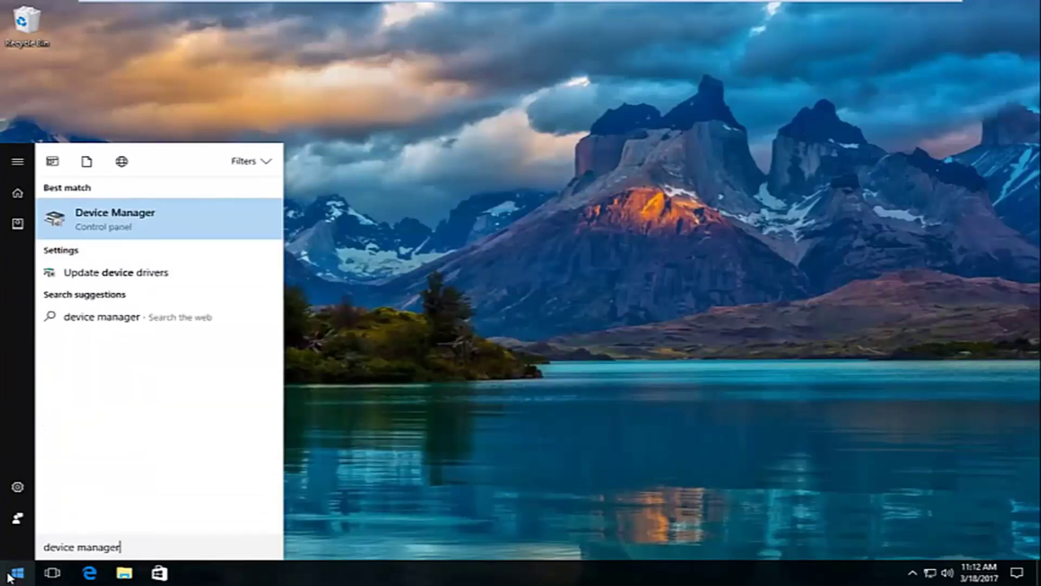
left_click(97, 223)
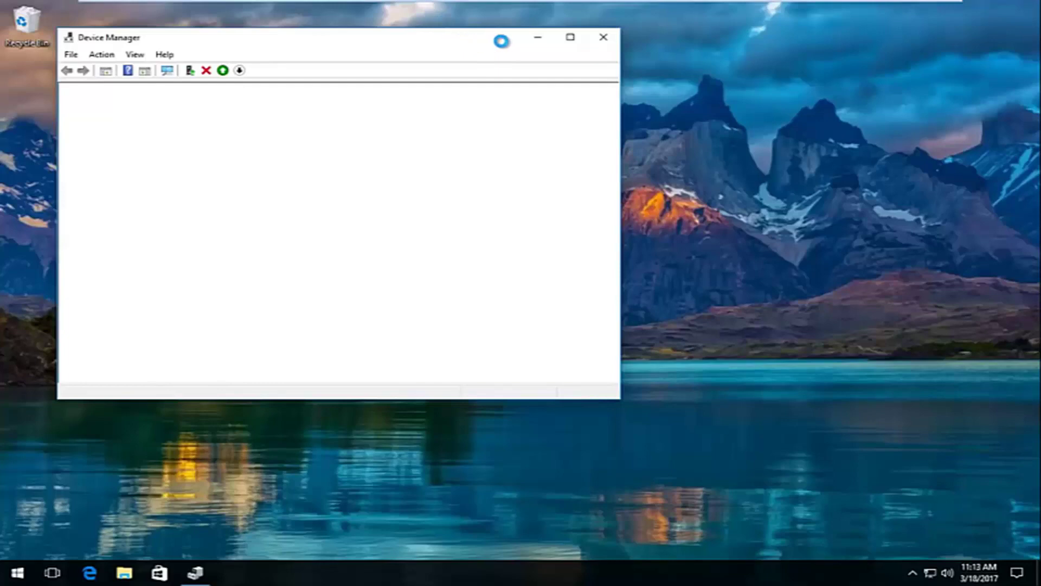
Step: Move and enlarge the Device Manager window, then expand Display adapters and select VMware SVGA 3D
left_click_drag(302, 31, 441, 34)
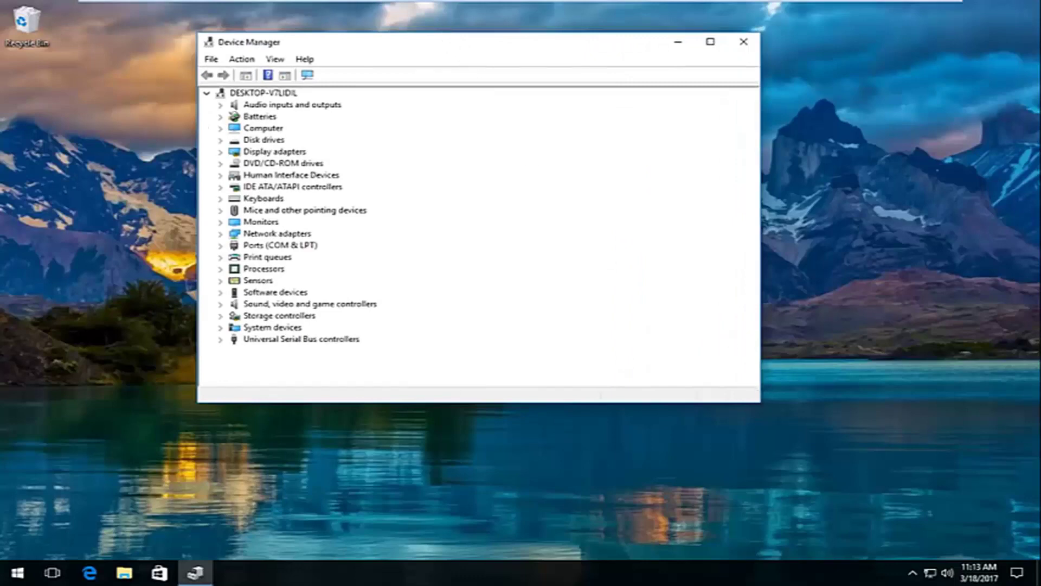
left_click_drag(757, 408, 883, 488)
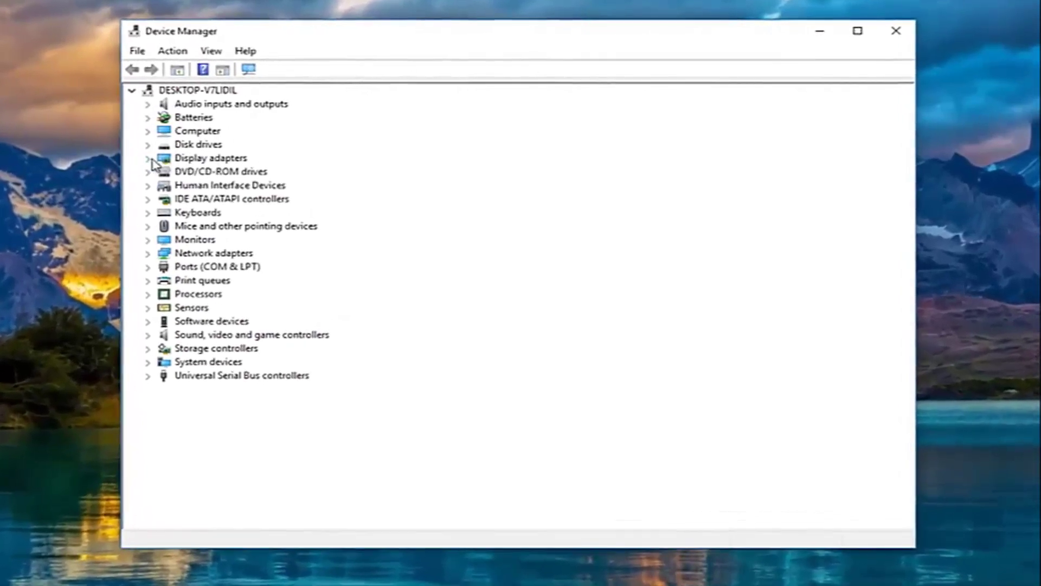
double_click(183, 162)
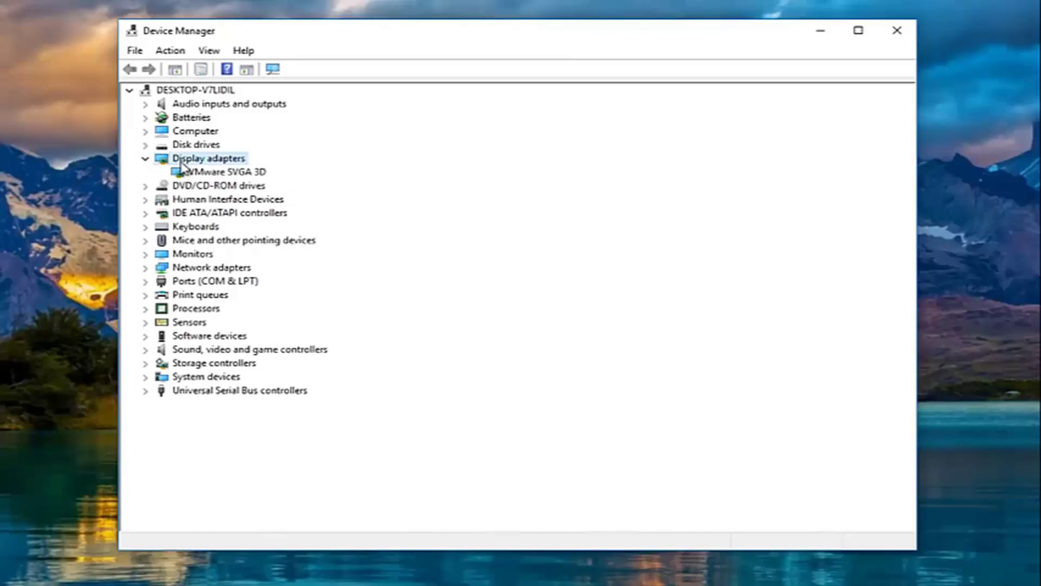
left_click(200, 173)
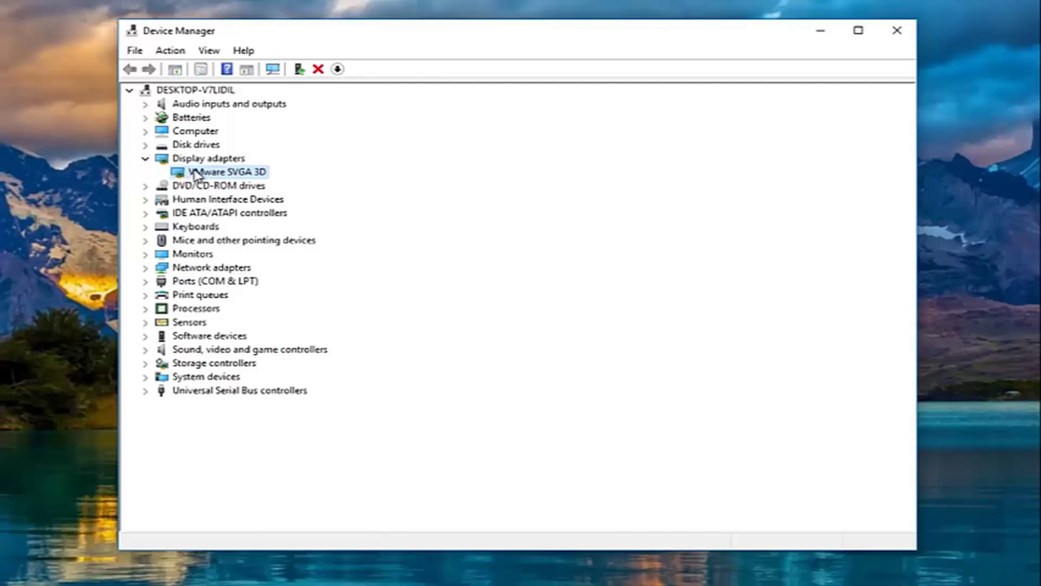
Step: Let Windows search automatically for a newer VMware SVGA 3D driver, then close the 'best driver installed' result
right_click(197, 175)
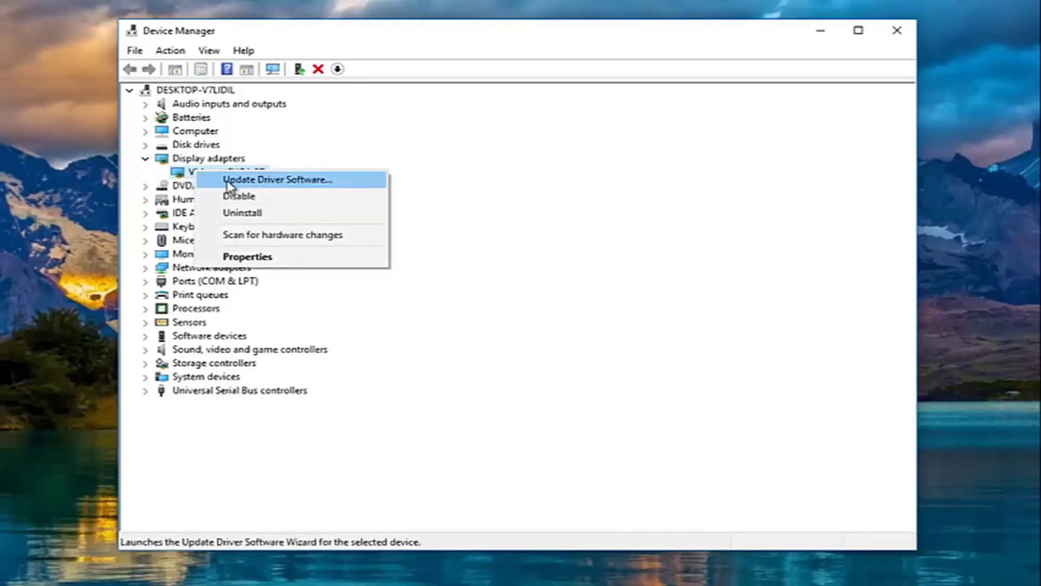
left_click(256, 181)
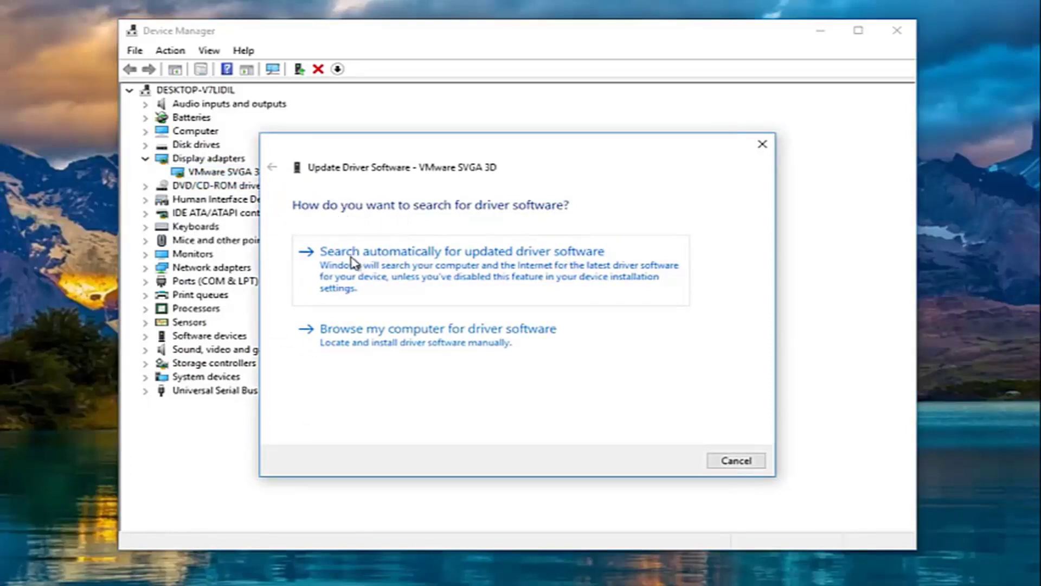
left_click(488, 278)
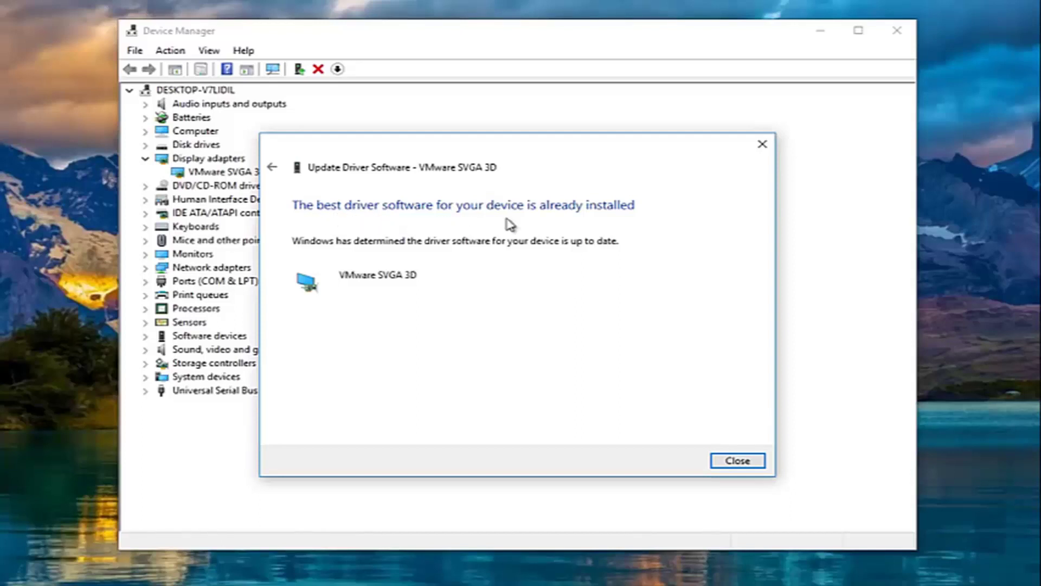
left_click(738, 462)
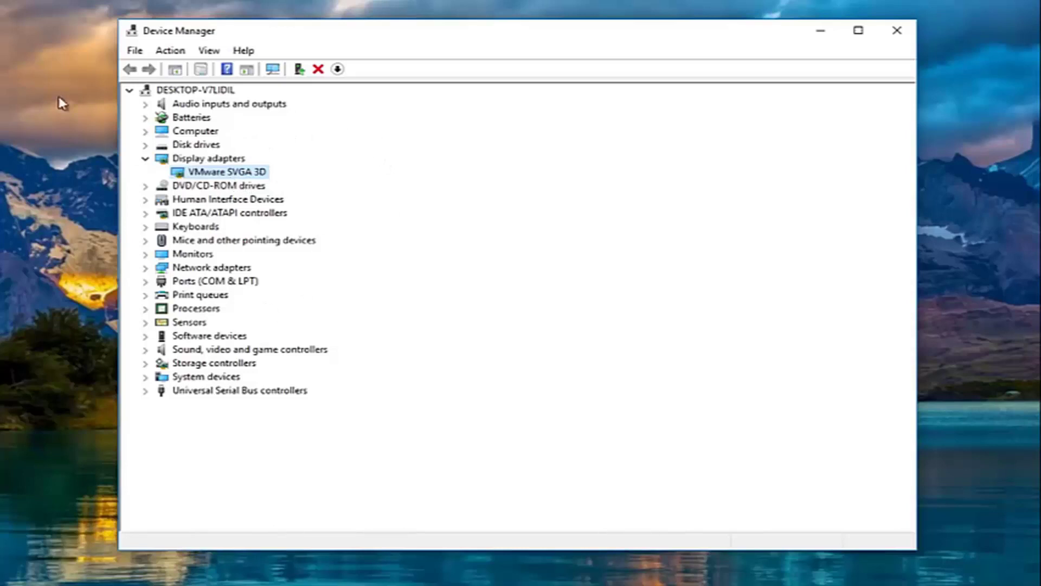
Step: View the VMware SVGA 3D driver details: version 8.15.1.48, dated 7/12/2016
right_click(223, 174)
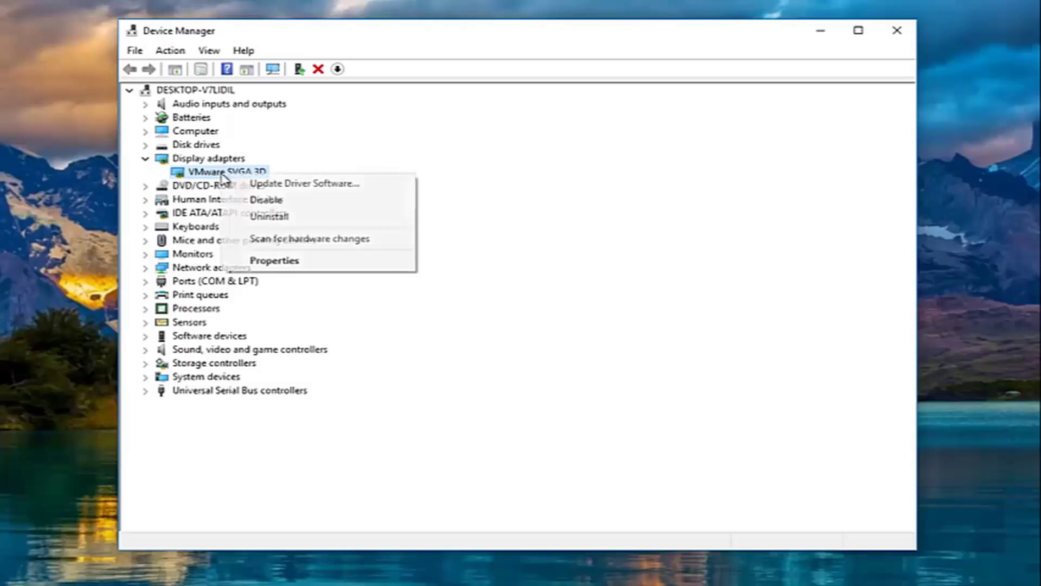
left_click(277, 261)
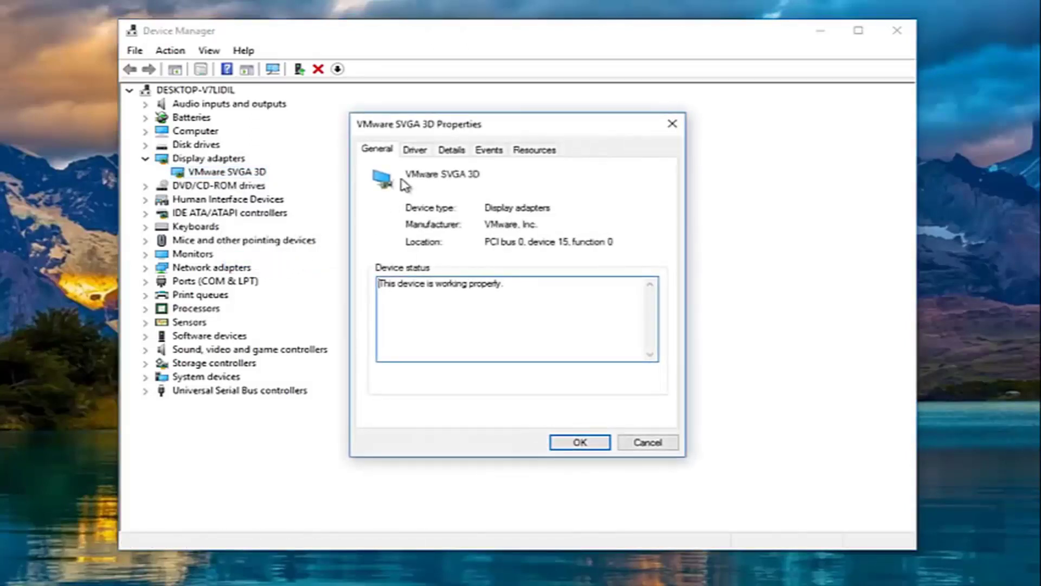
left_click(418, 157)
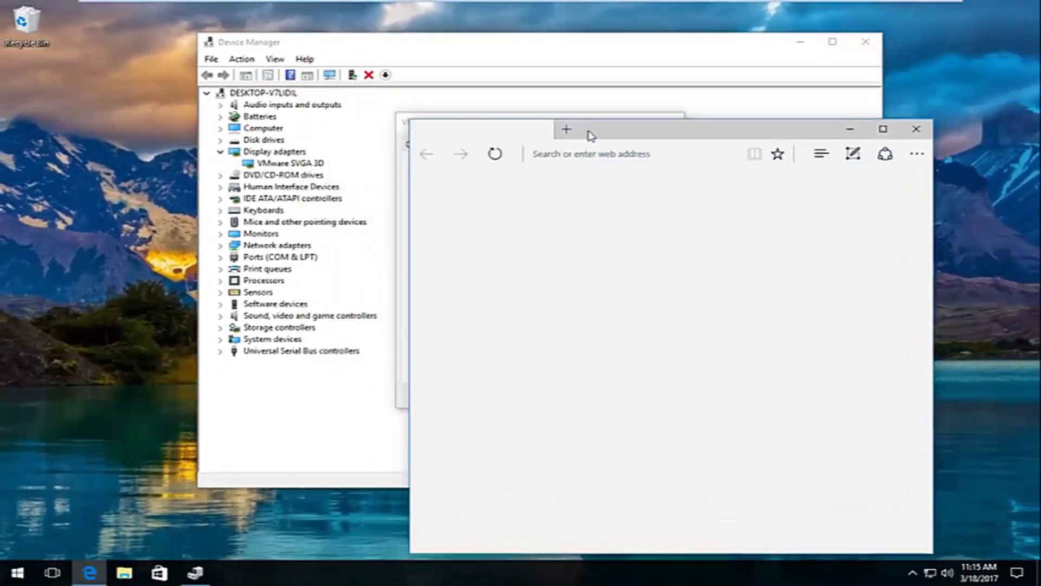
Step: Reposition the Edge window and search Google for 'nvidia drivers'
left_click_drag(591, 135, 780, 173)
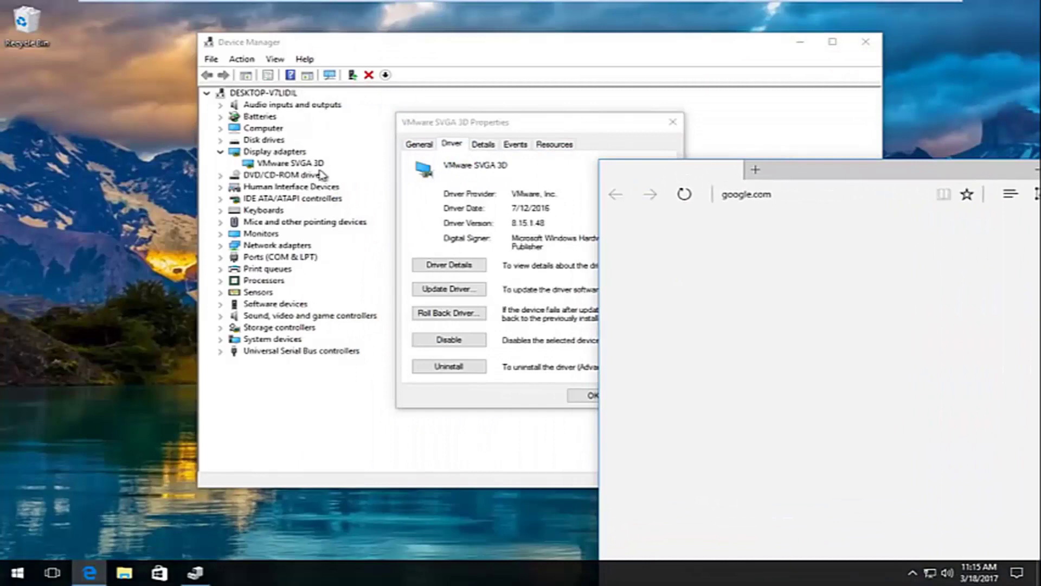
left_click_drag(848, 174, 586, 5)
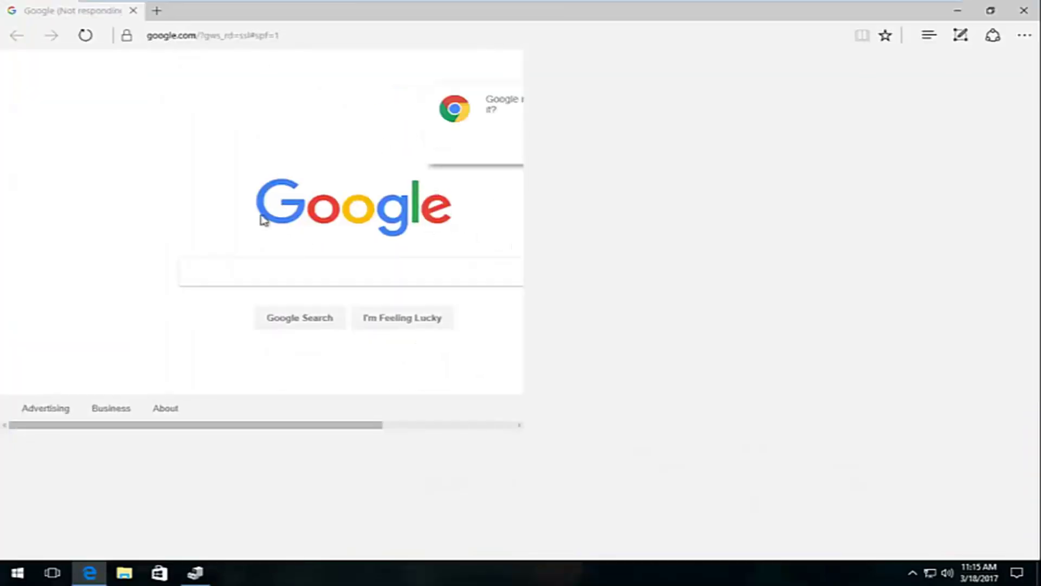
left_click(217, 260)
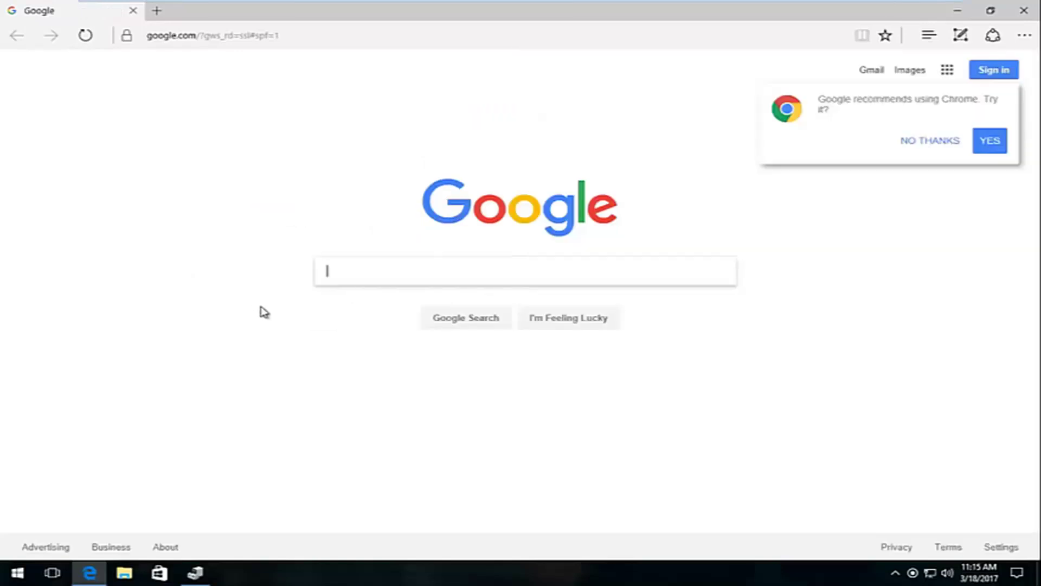
type("nvidia")
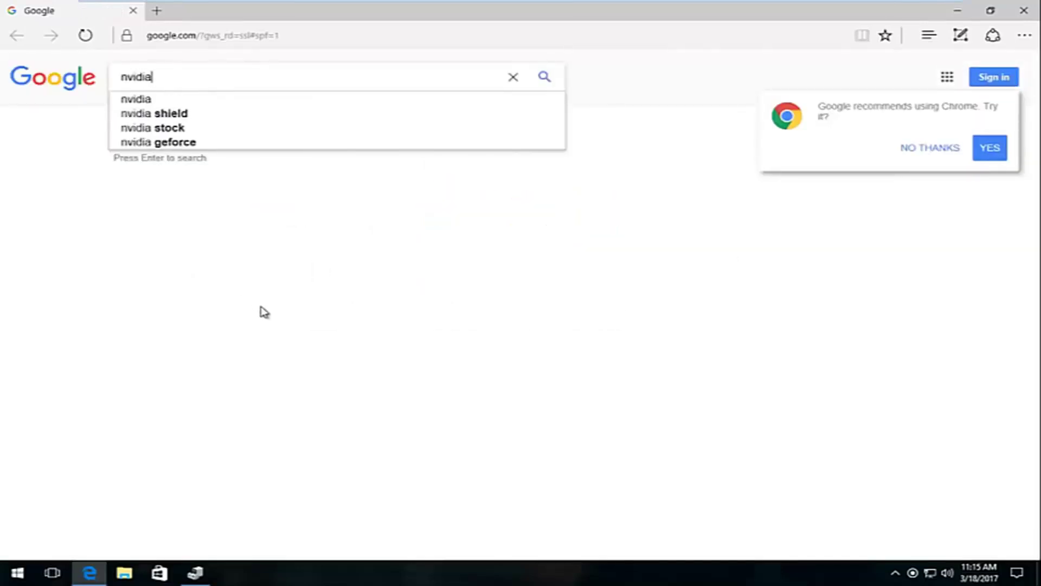
type(" drivers")
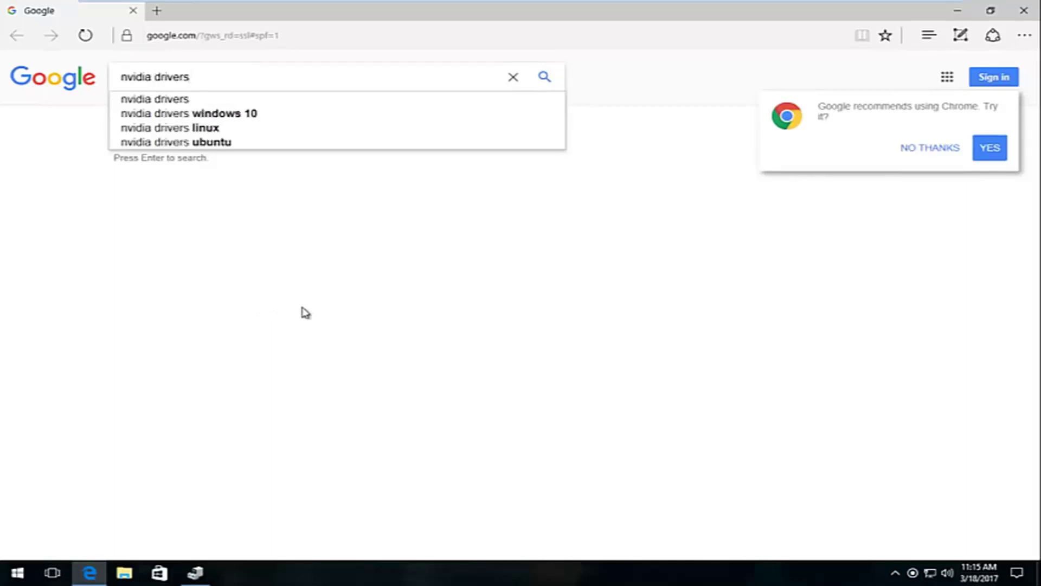
left_click(543, 79)
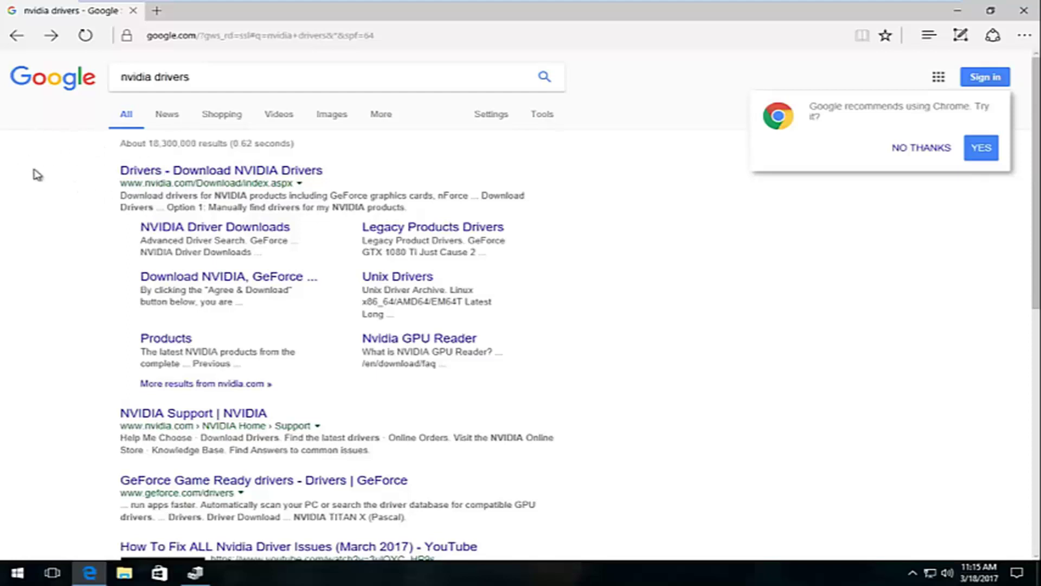
Step: Open NVIDIA's driver download page from the search results and scroll through it
left_click(220, 164)
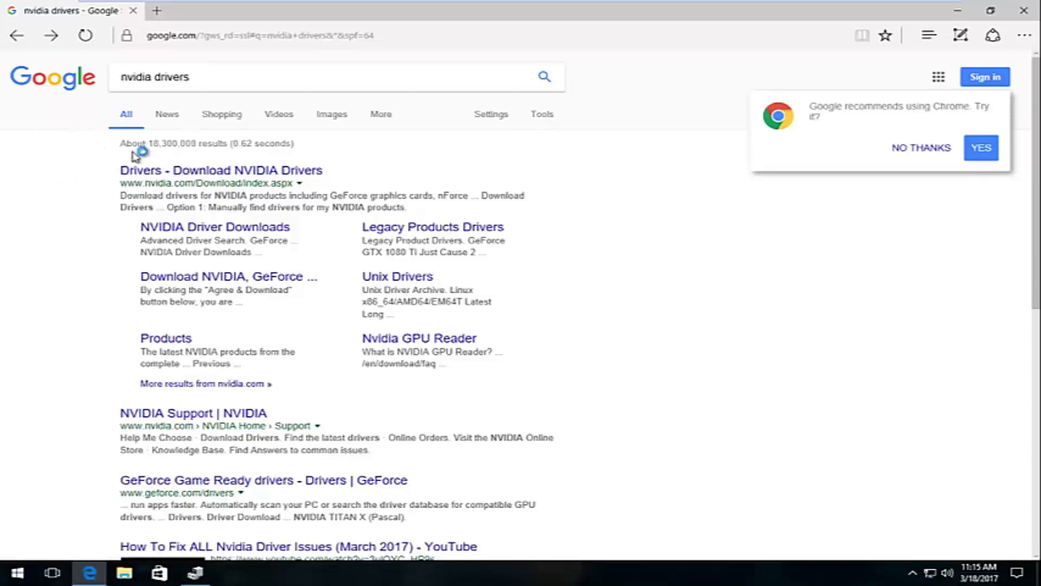
left_click(195, 176)
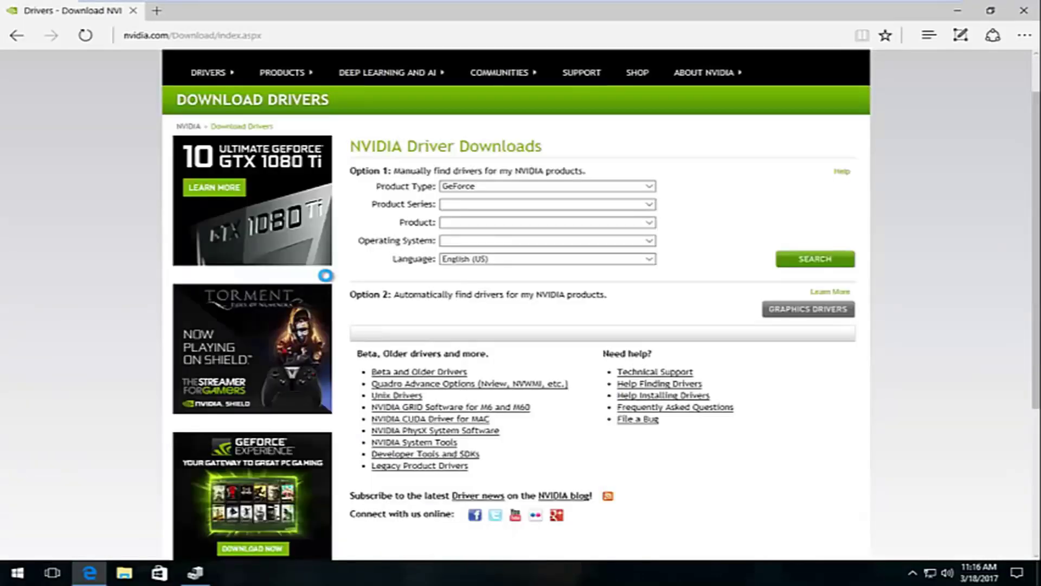
scroll(325, 276, "down", 3)
scroll(395, 226, "up", 5)
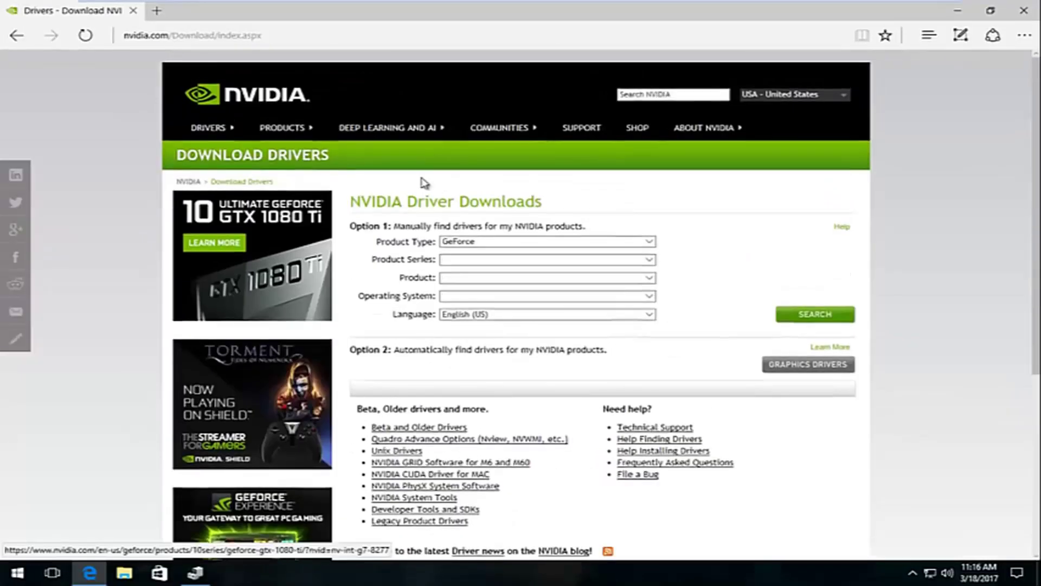
scroll(471, 205, "down", 2)
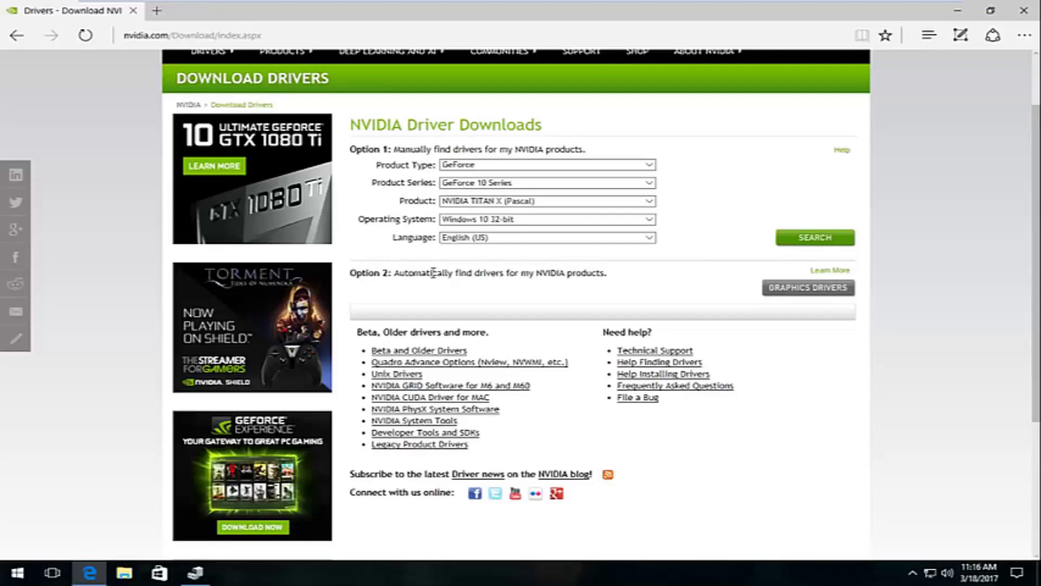
Step: Try NVIDIA's automatic graphics driver detection, return to the manual search form, and close Edge
left_click(807, 288)
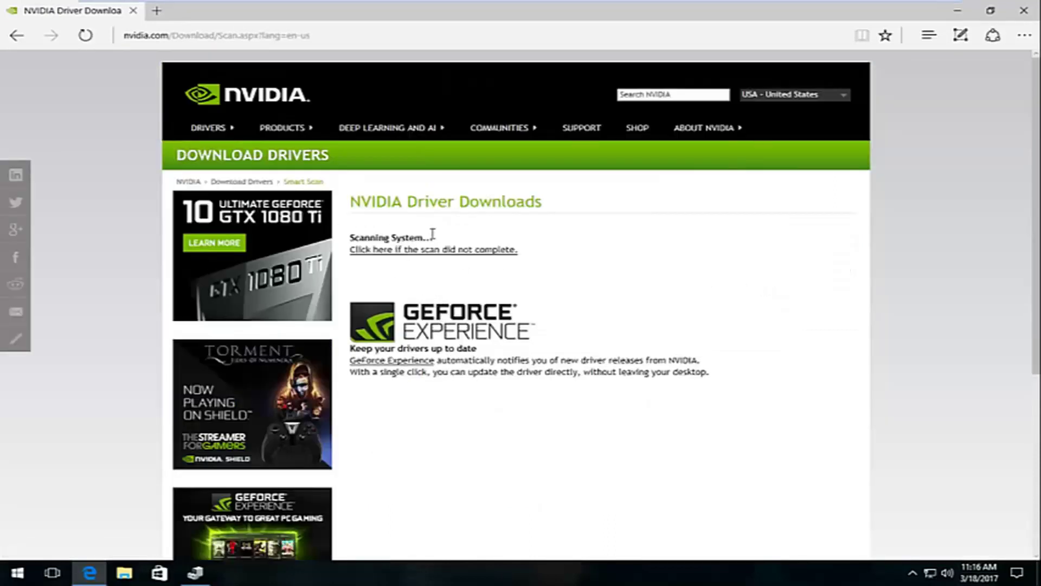
left_click(18, 36)
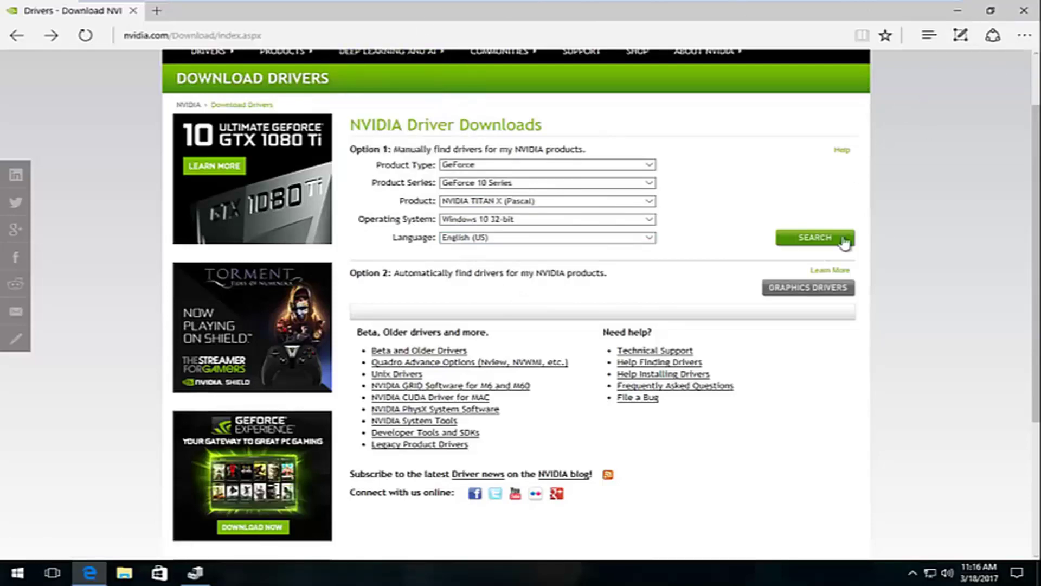
left_click(1017, 15)
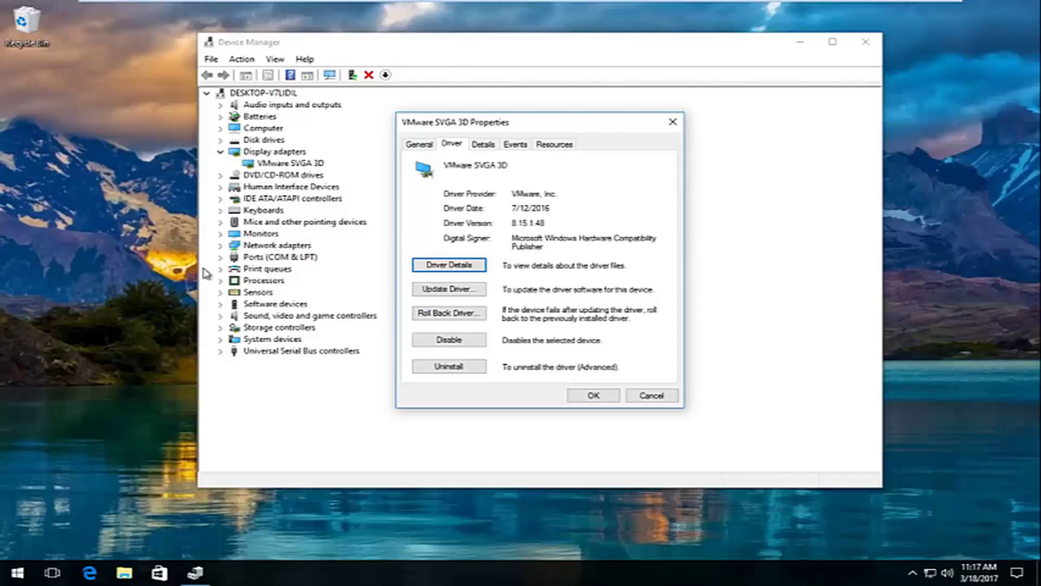
Step: Close the adapter properties, open and dismiss the VMware SVGA 3D update wizard, then close Device Manager
left_click(673, 122)
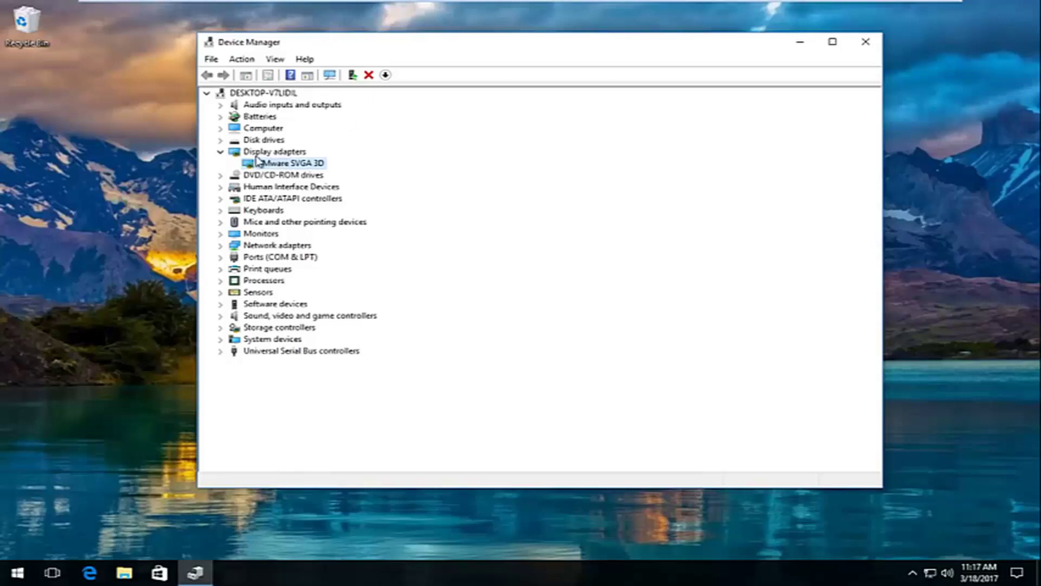
right_click(260, 164)
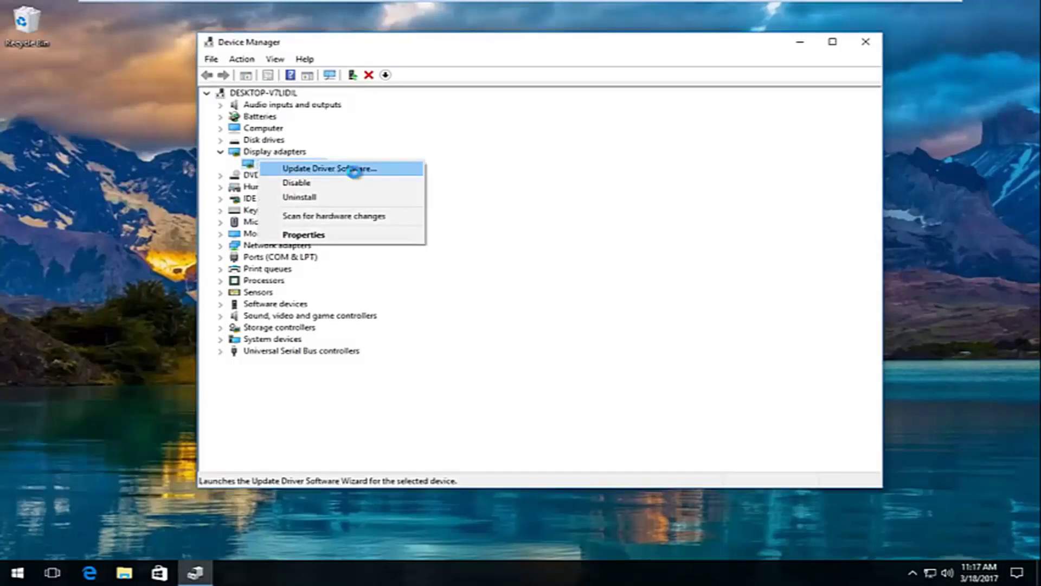
left_click(353, 169)
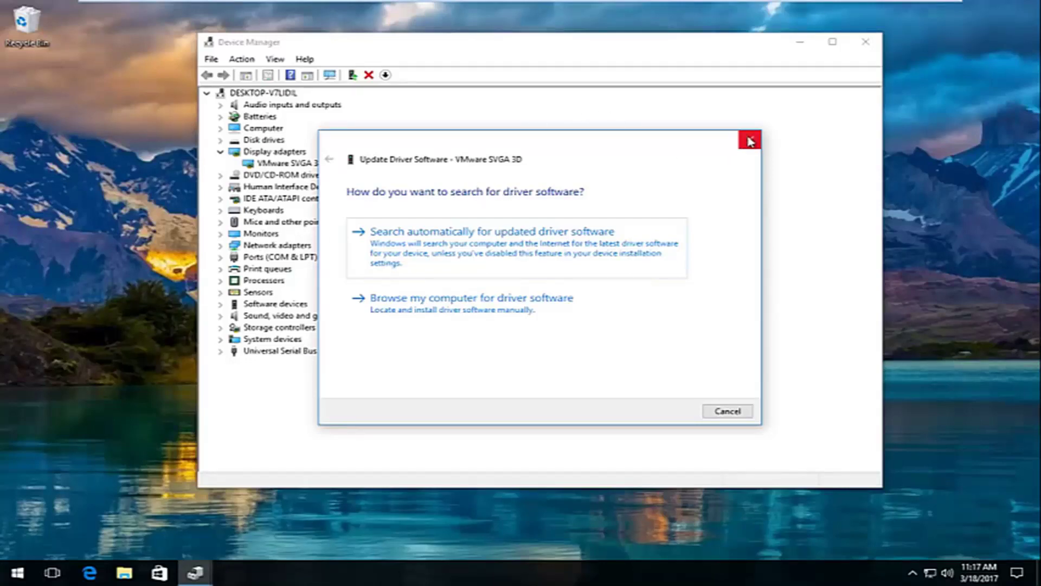
left_click(750, 141)
left_click(865, 42)
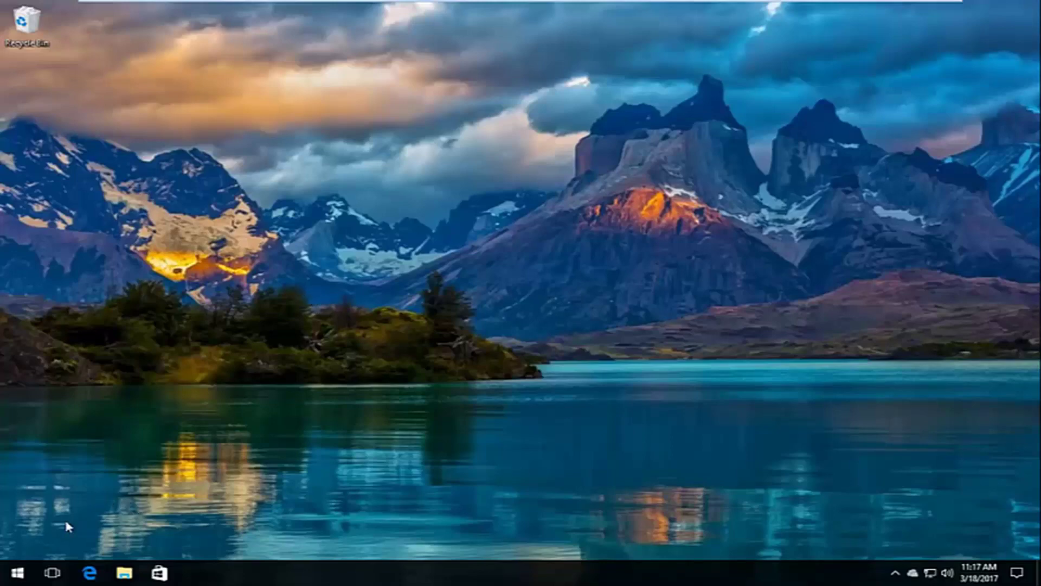
Step: Shift+Restart from the Start menu's power options to boot into the recovery options
left_click(16, 572)
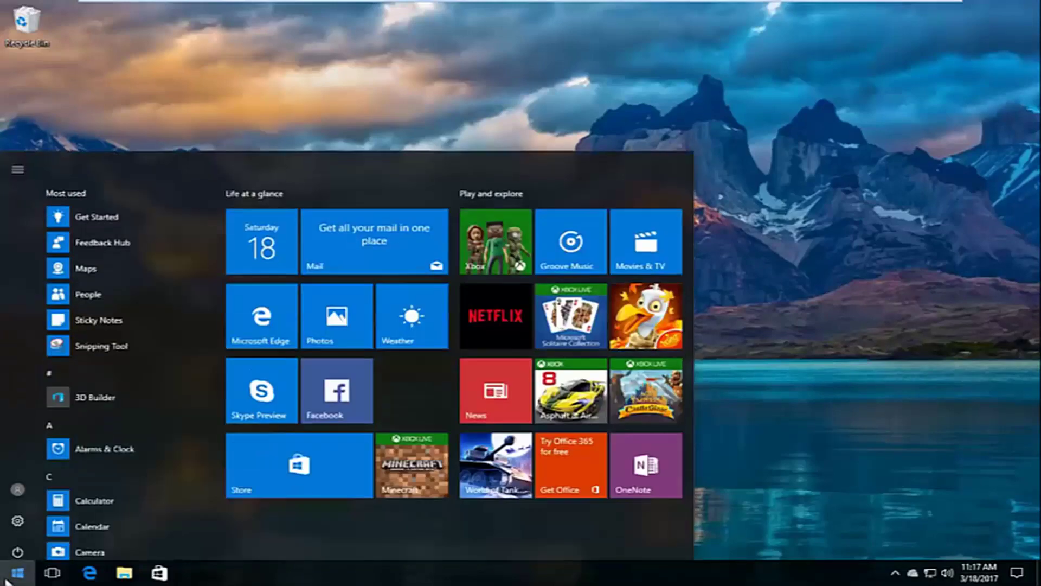
left_click(18, 546)
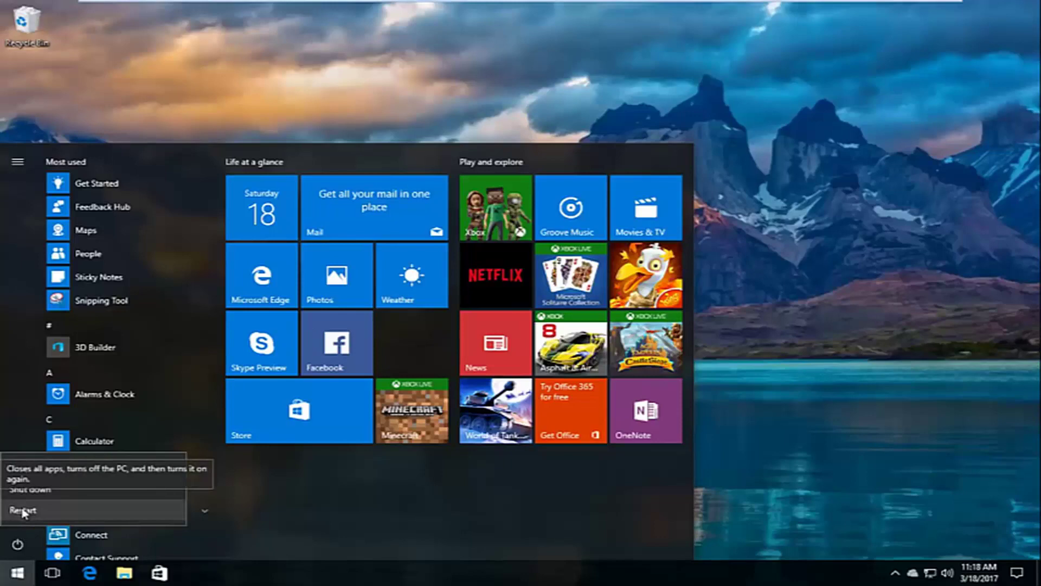
left_click(27, 511)
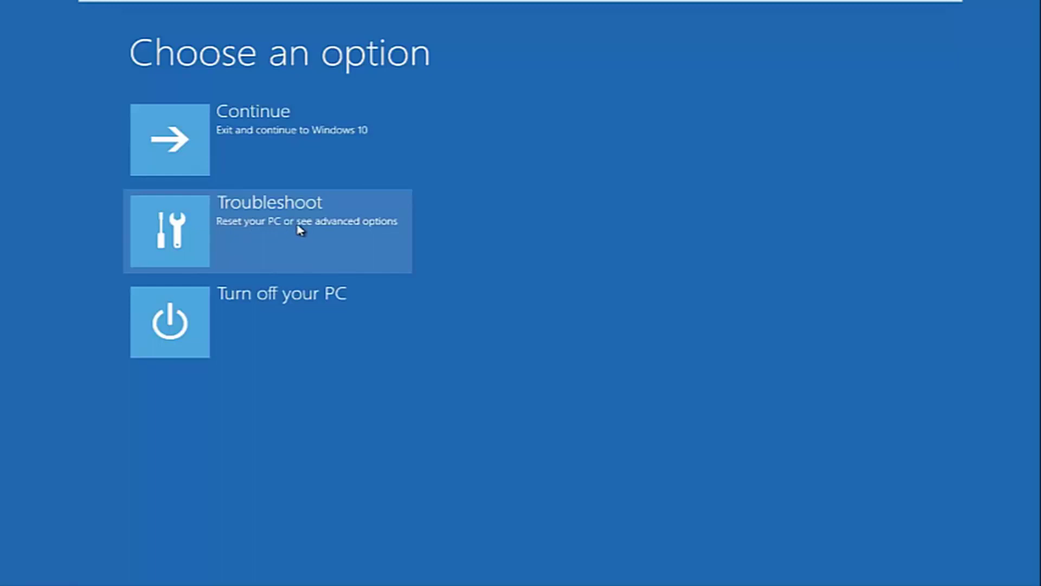
Step: Go through Troubleshoot and Advanced options to Startup Settings and restart
left_click(187, 230)
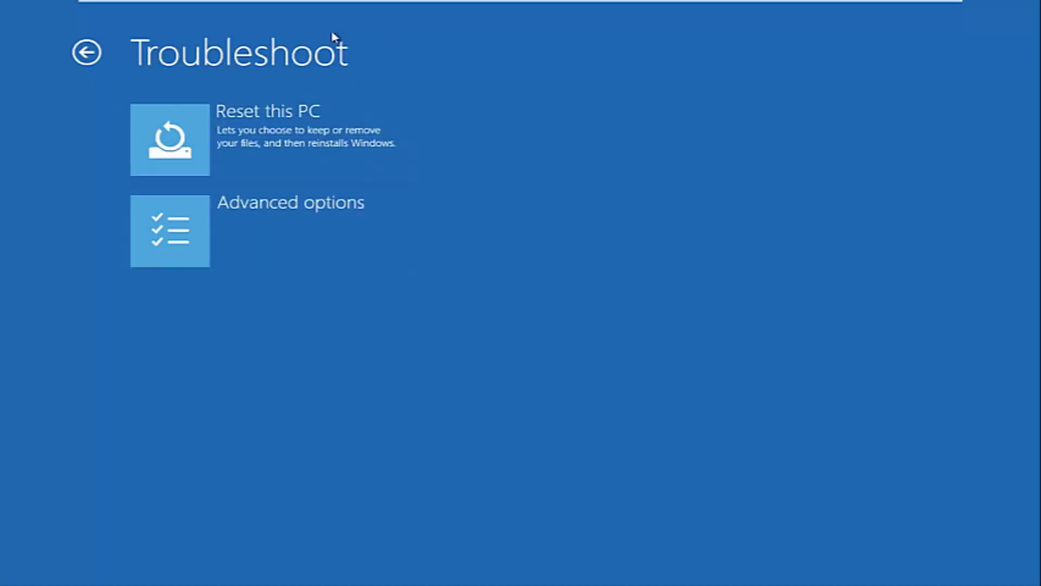
left_click(247, 227)
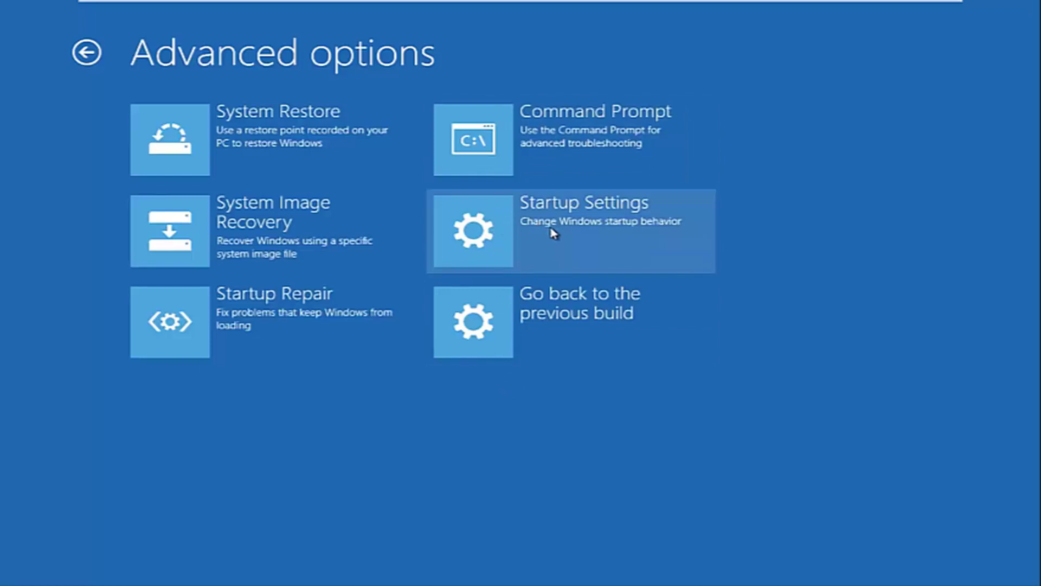
left_click(500, 228)
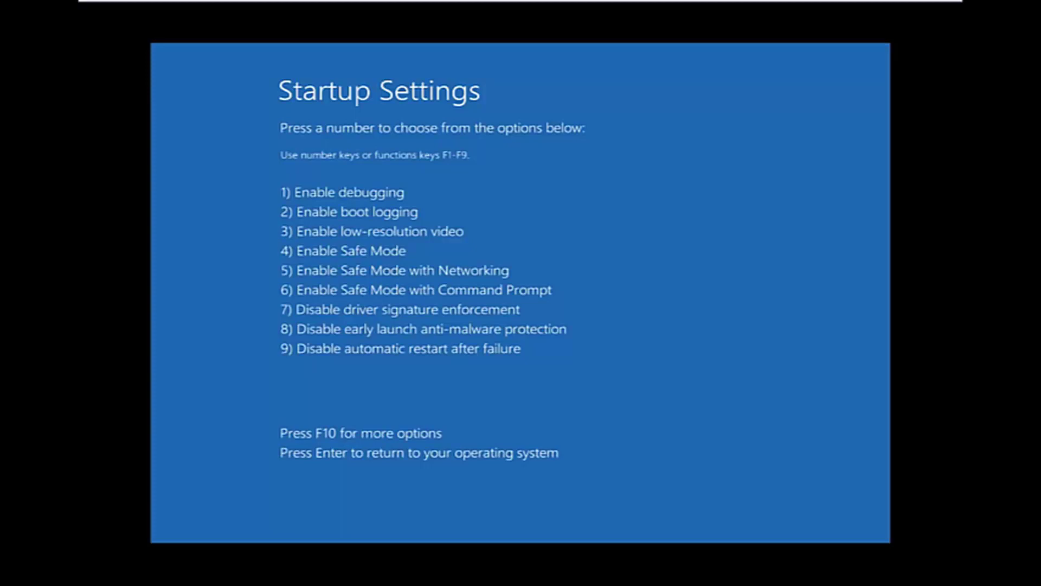
Step: Choose option 5, Enable Safe Mode with Networking, from the Startup Settings menu
key("F5")
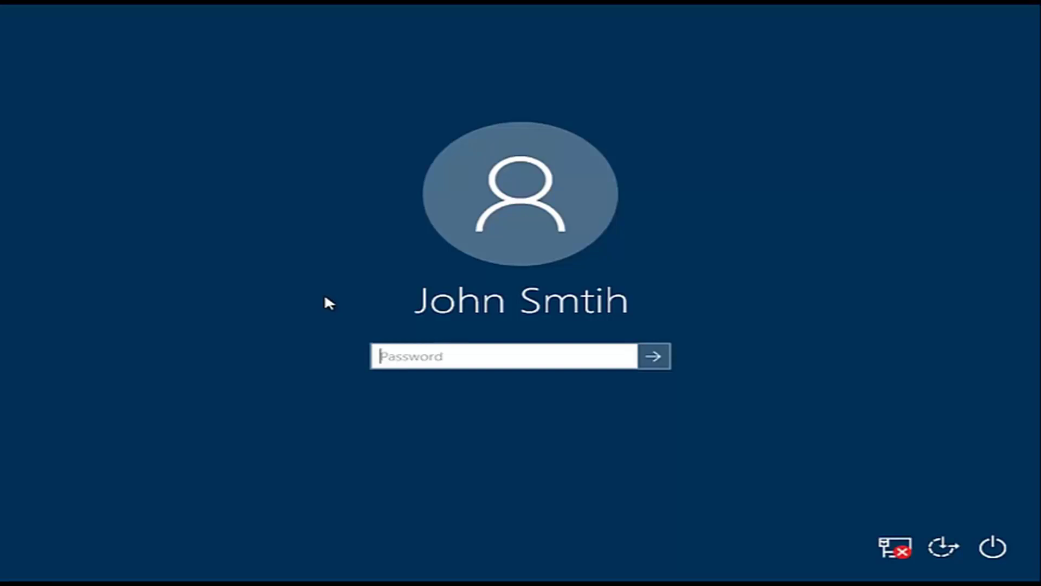
Step: Sign in to the Safe Mode session with the account password
type("********")
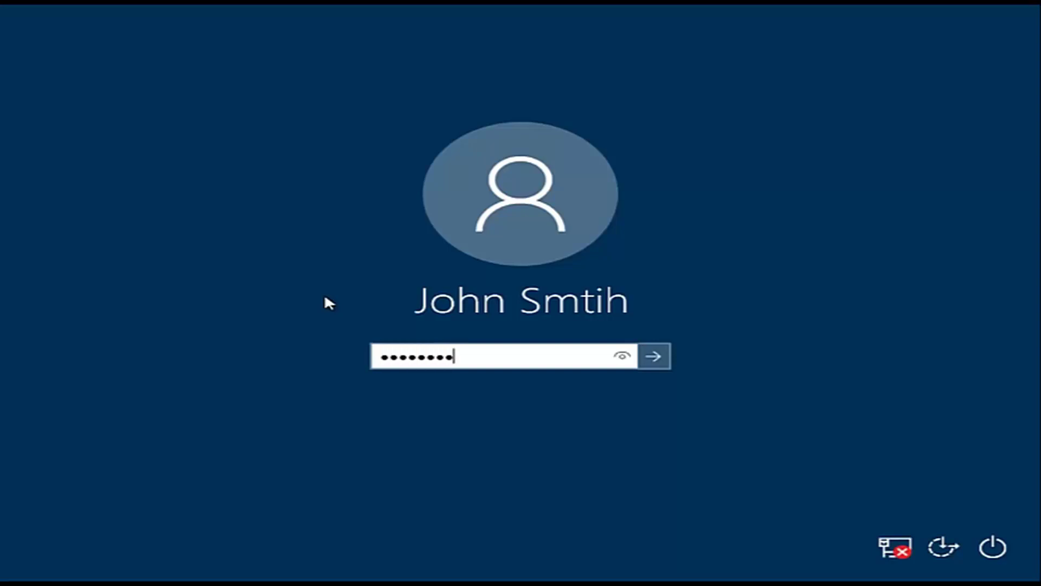
key("Return")
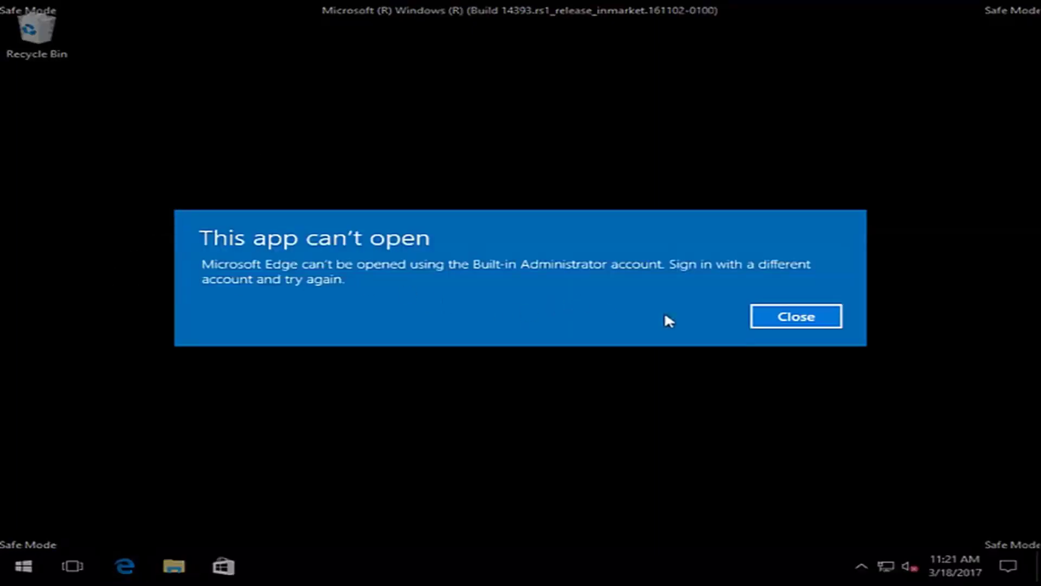
Step: Dismiss the Edge warning and launch Device Manager by searching 'device manager' from Start
left_click(808, 316)
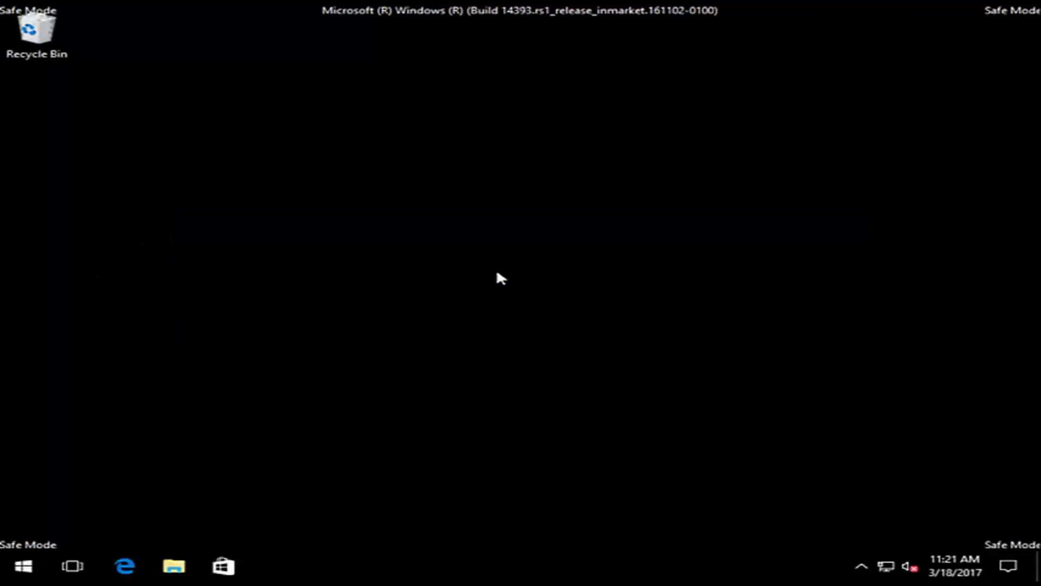
left_click(33, 572)
type("device manager")
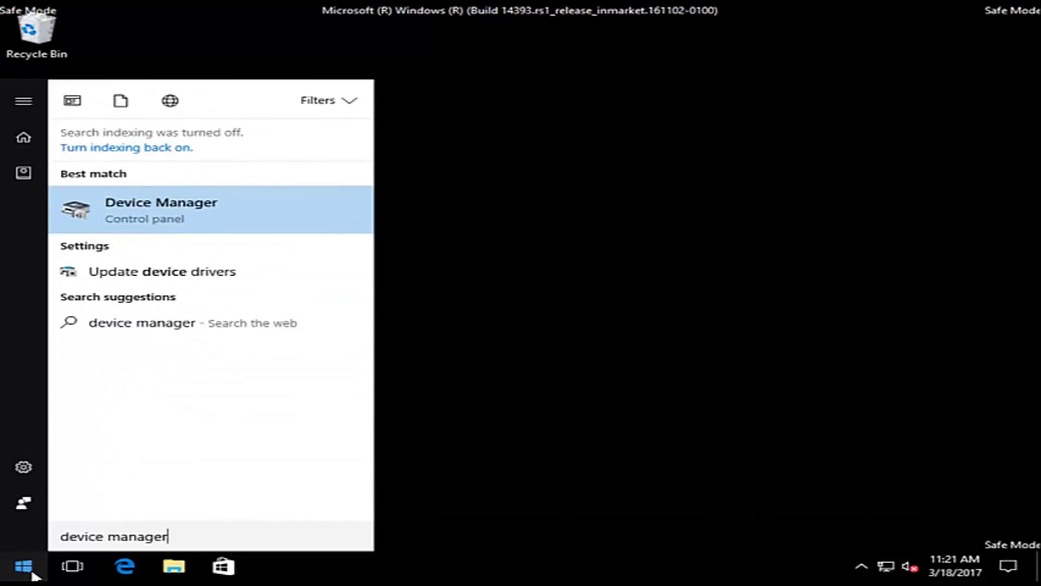
left_click(126, 206)
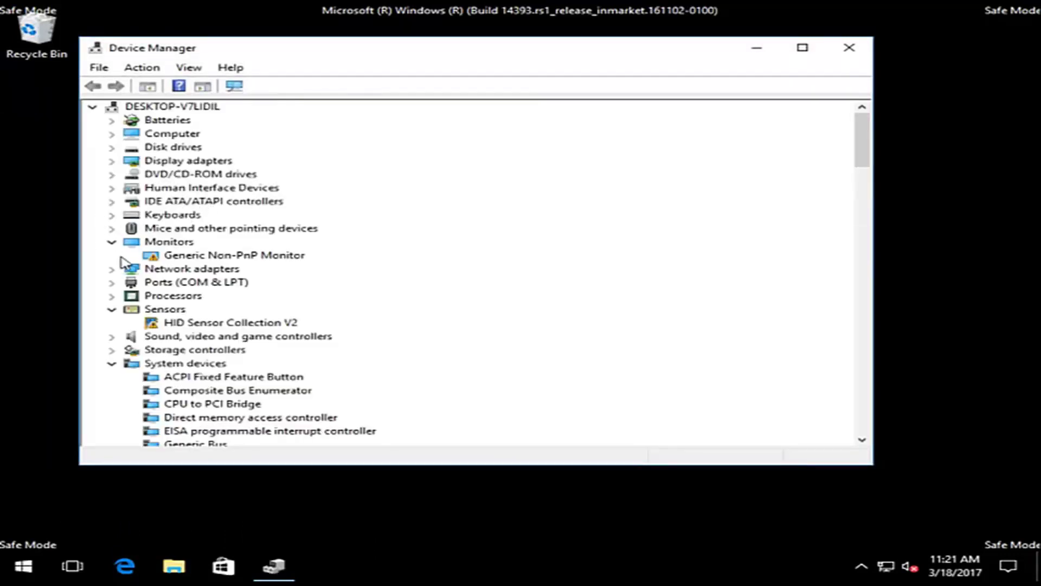
Step: Collapse Monitors, expand Display adapters, and start Update Driver Software for VMware SVGA 3D
left_click(116, 241)
left_click(112, 161)
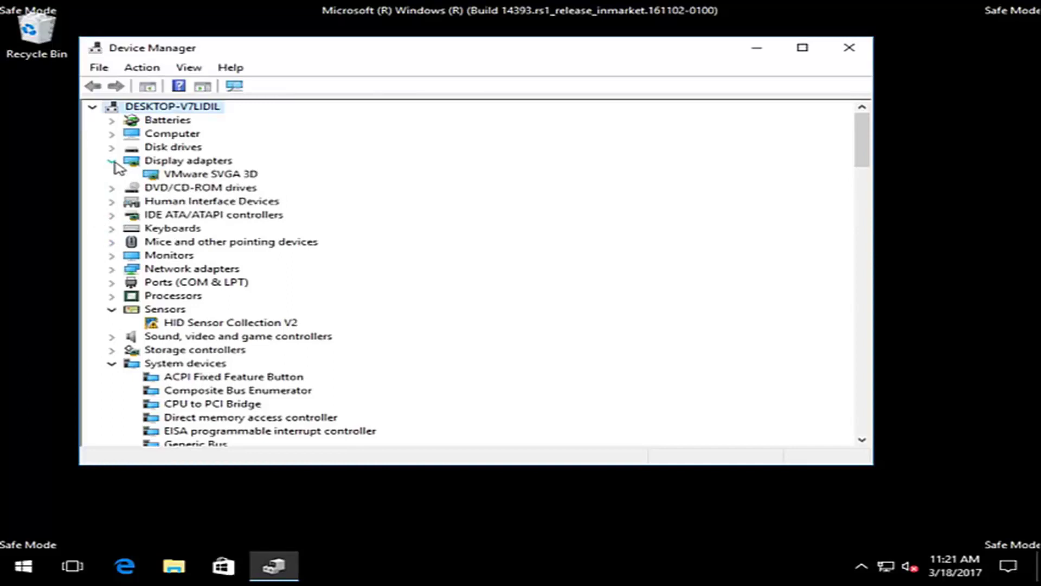
right_click(182, 175)
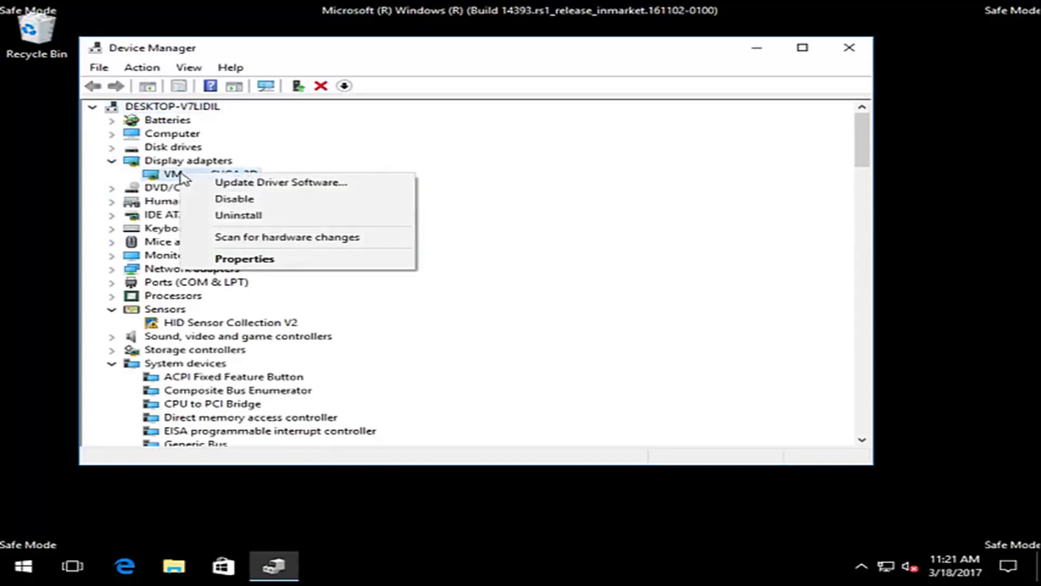
left_click(173, 175)
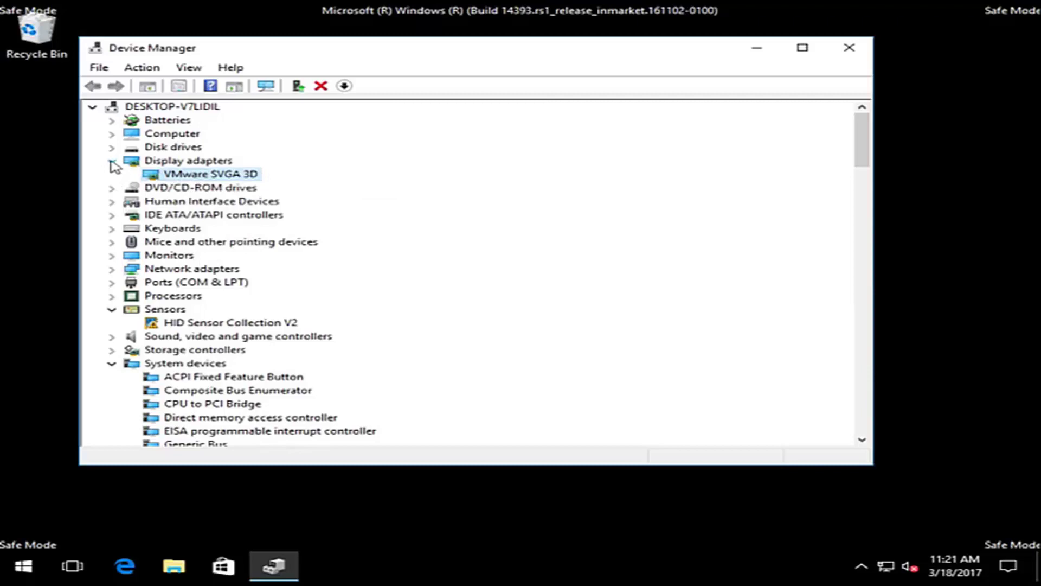
right_click(192, 177)
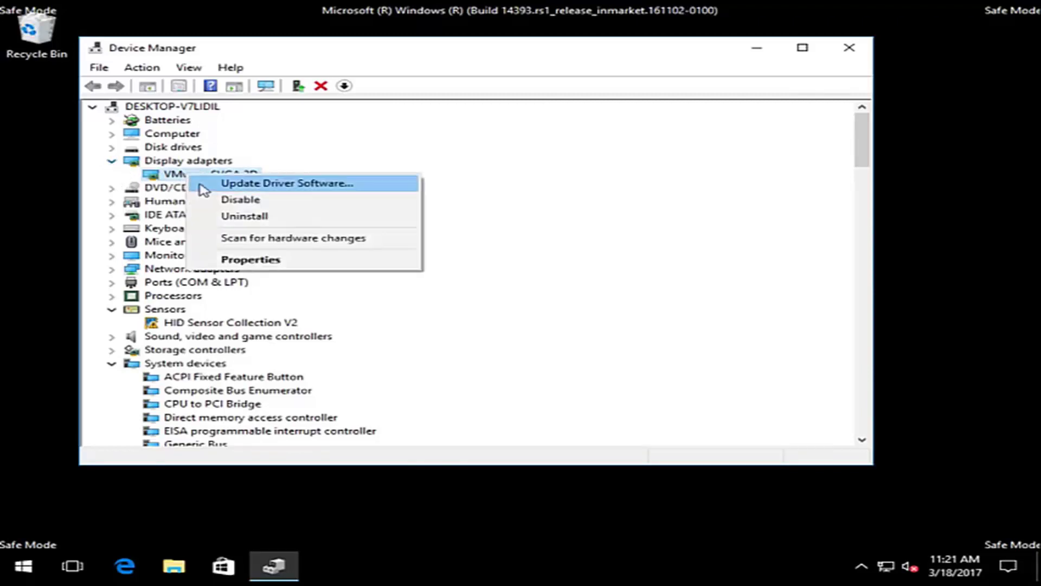
left_click(228, 186)
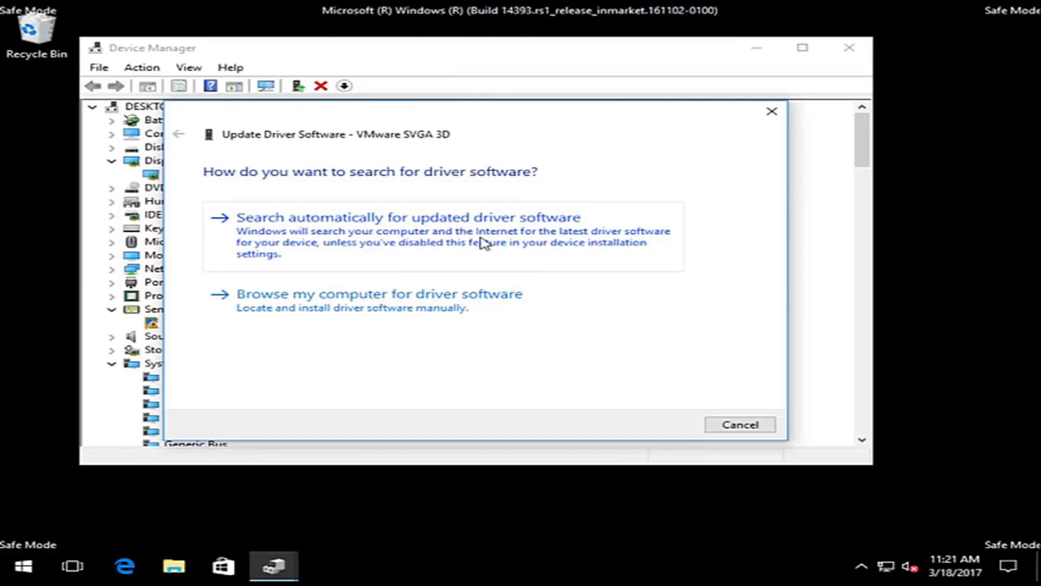
Step: Search automatically for an updated driver, then go back and close the wizard
left_click(418, 237)
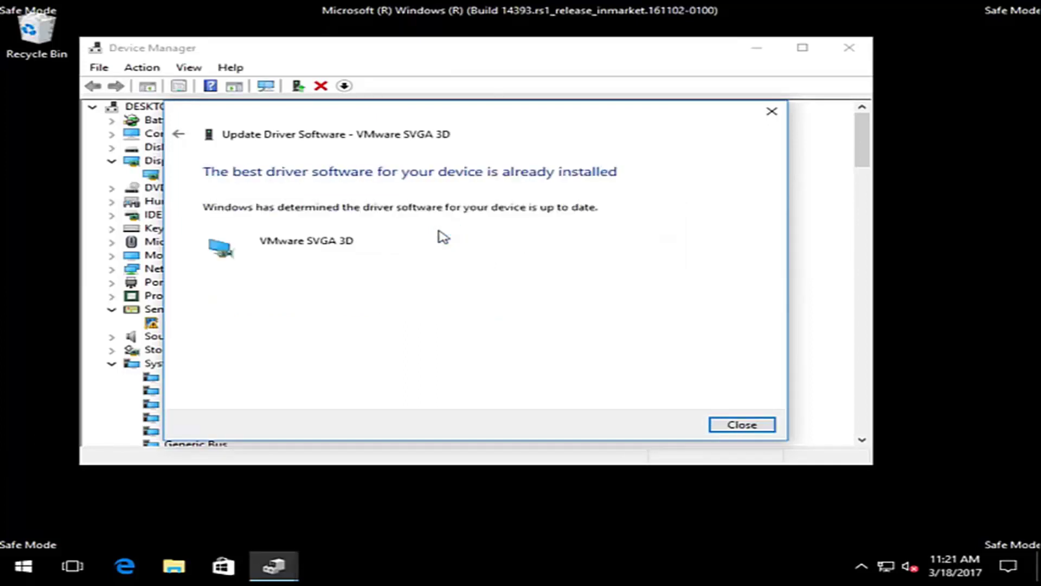
left_click(179, 136)
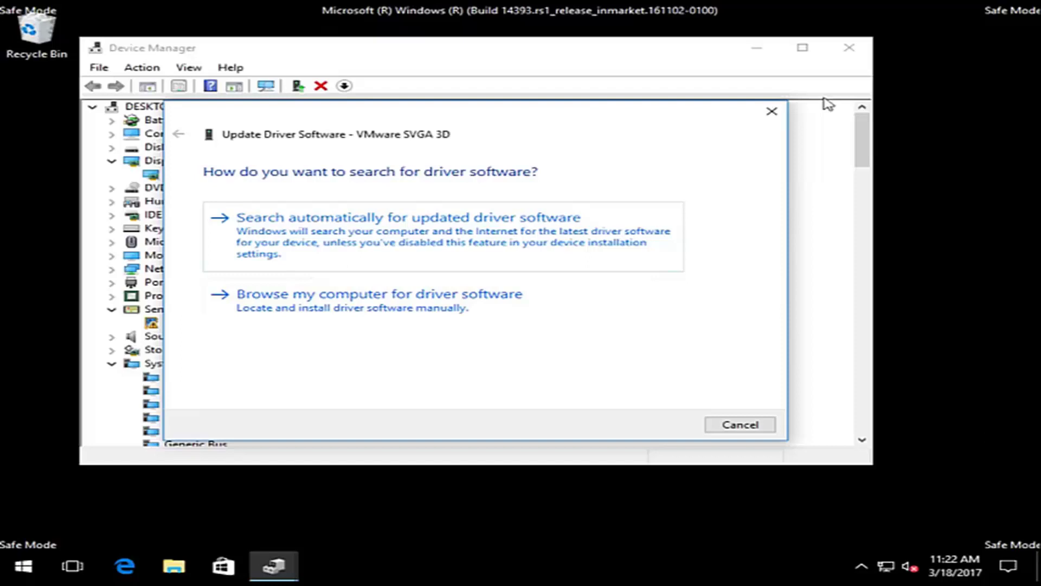
left_click(772, 115)
Step: Close the Device Manager window
left_click(844, 46)
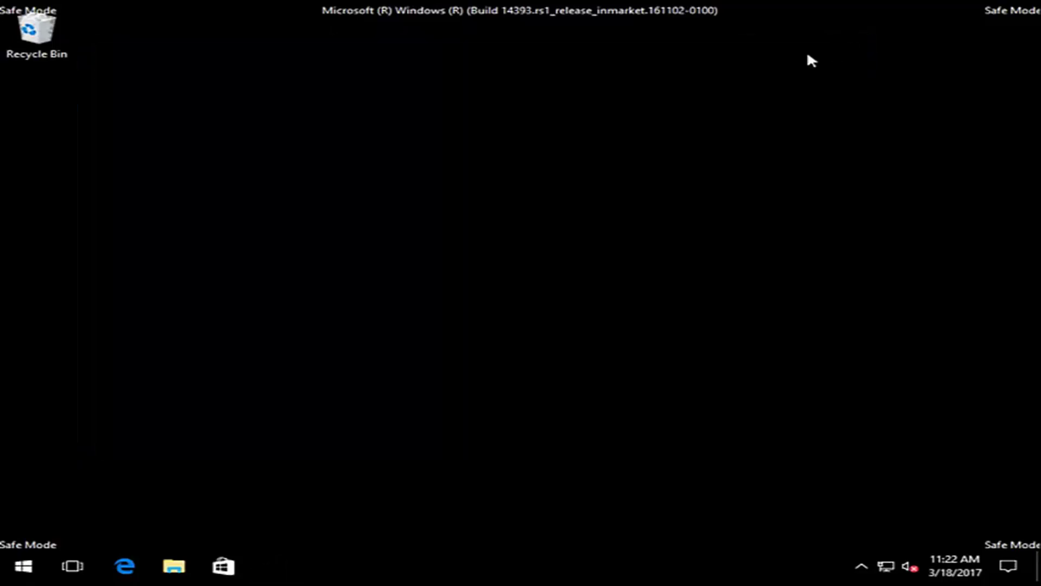